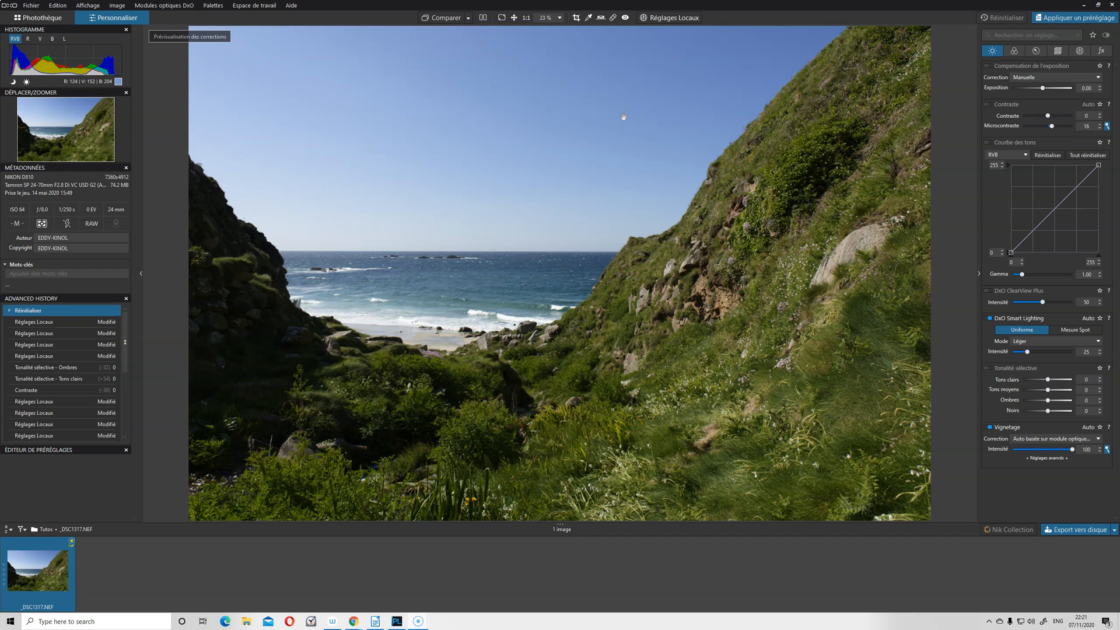
Level the photo with the Horizon tool, aligning the reference line with the sea horizon, and apply the correction.
click(600, 17)
drag(742, 266, 321, 246)
drag(743, 267, 609, 251)
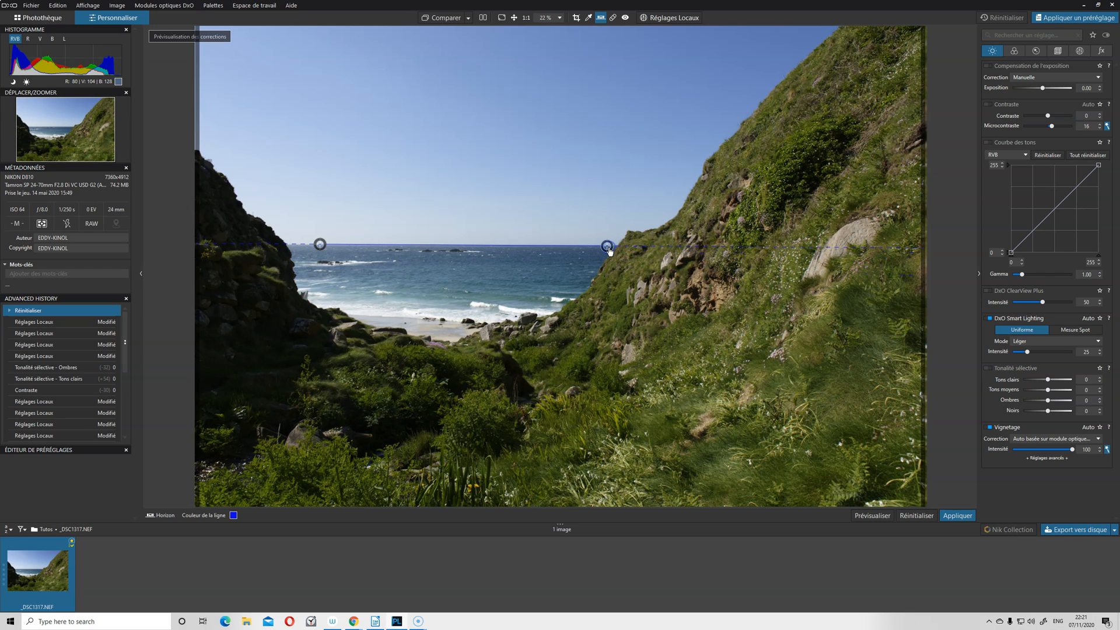
drag(324, 247, 324, 249)
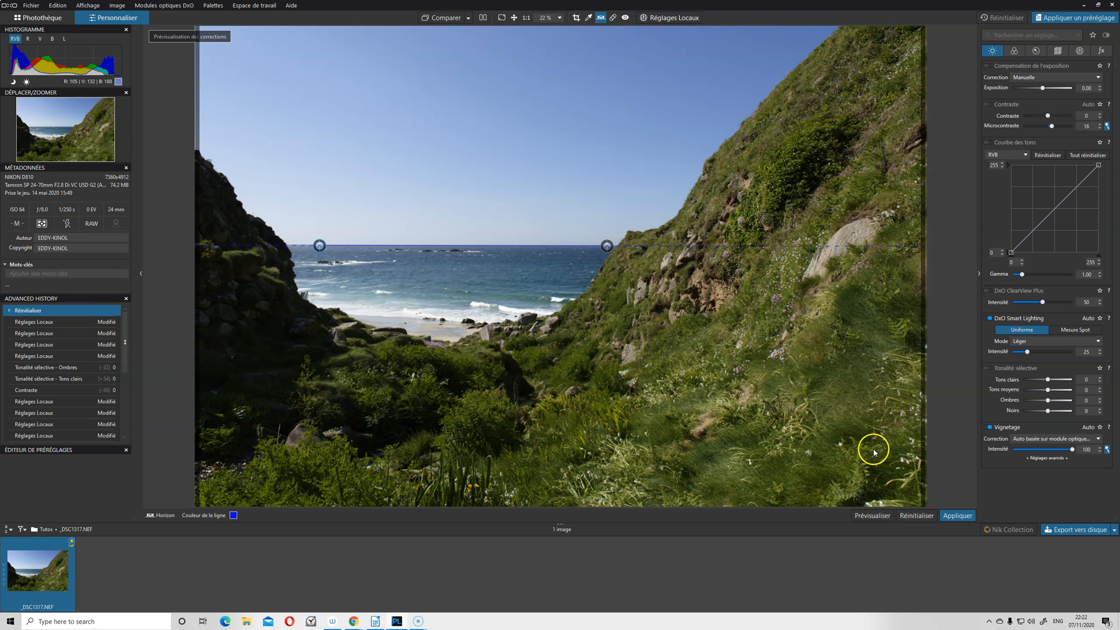
click(880, 516)
click(956, 516)
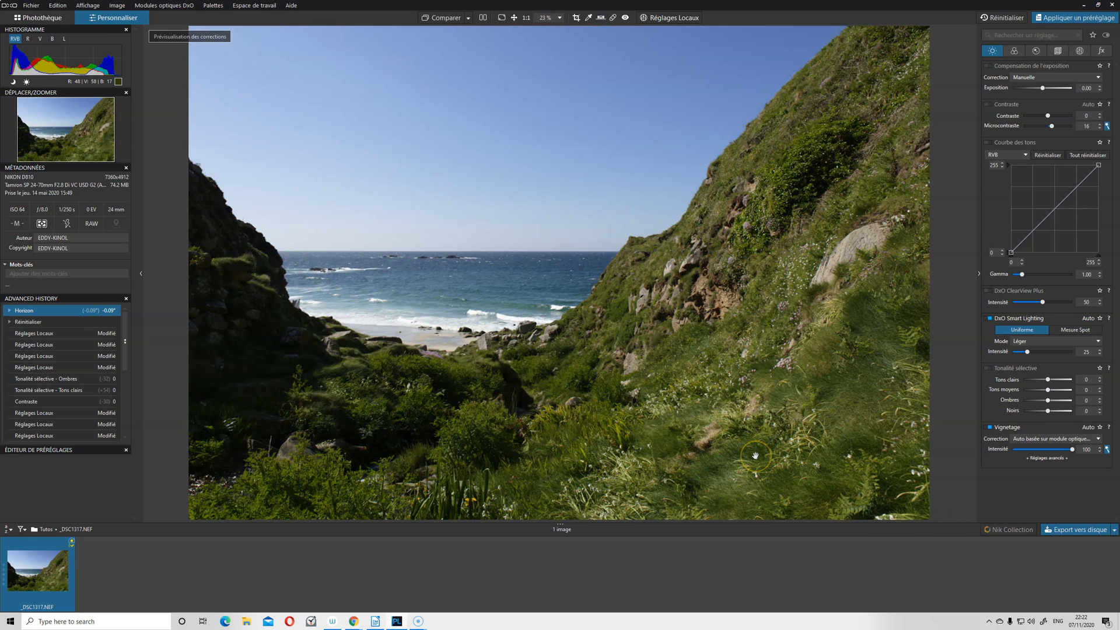
click(606, 115)
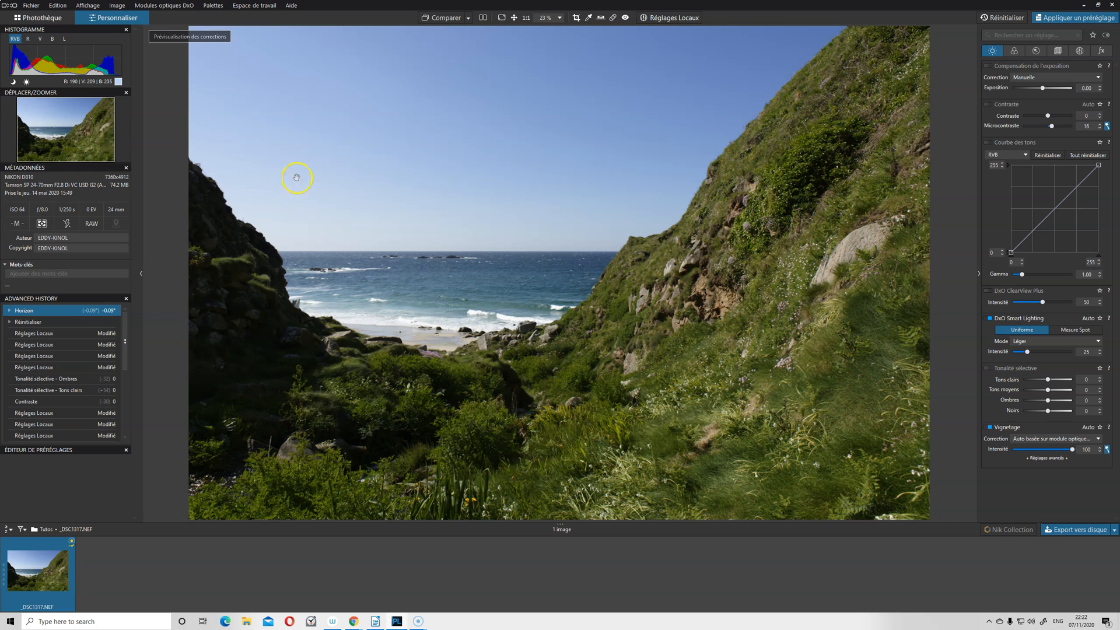
Add a local-adjustment control point with a wide radius on the pale left side of the sky, raising ClearView Plus and lowering Tons clairs.
click(686, 18)
right_click(467, 113)
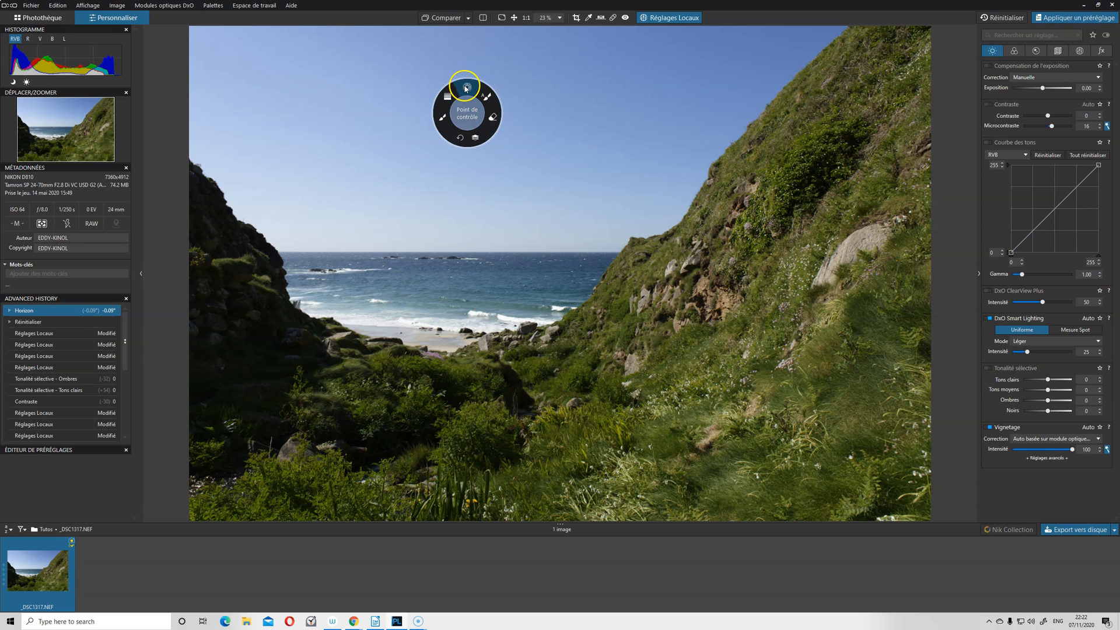
click(467, 89)
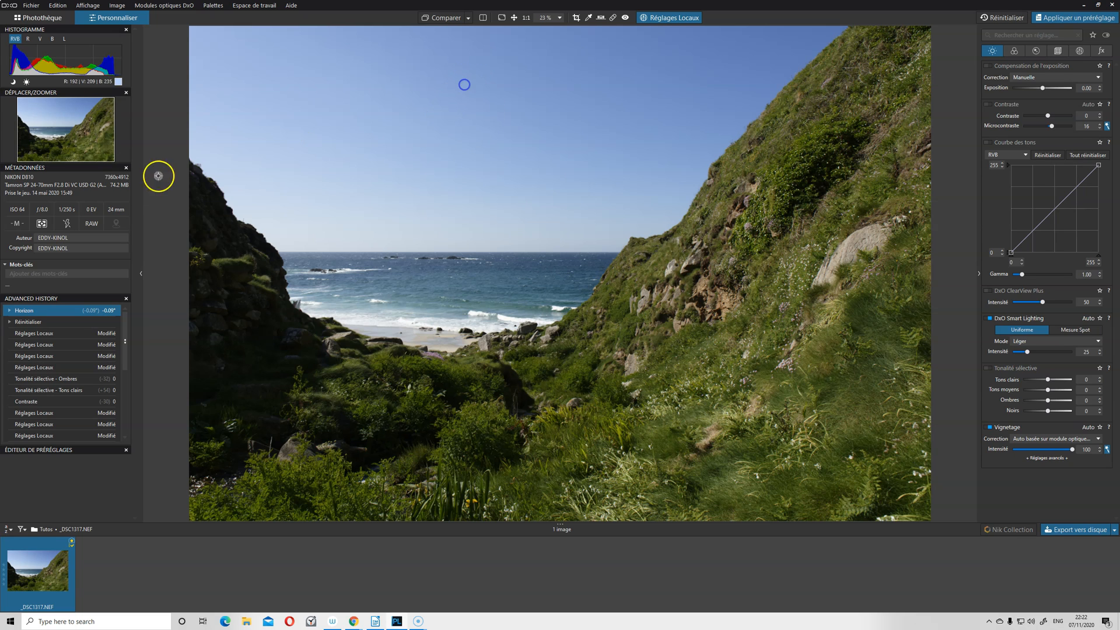
click(238, 141)
drag(610, 314, 766, 320)
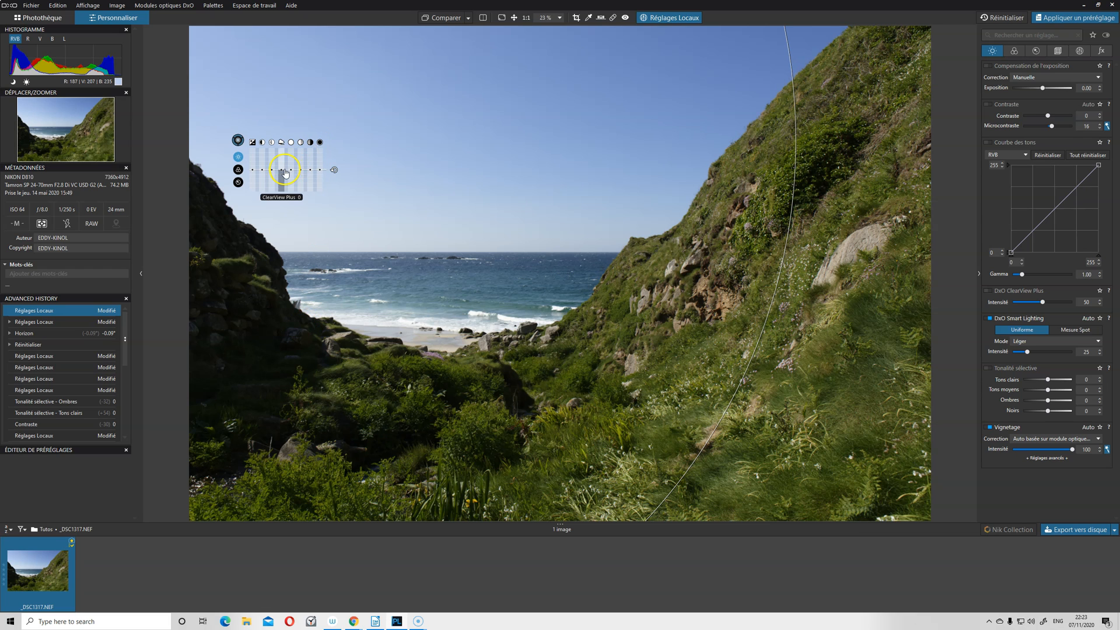
drag(280, 173, 281, 159)
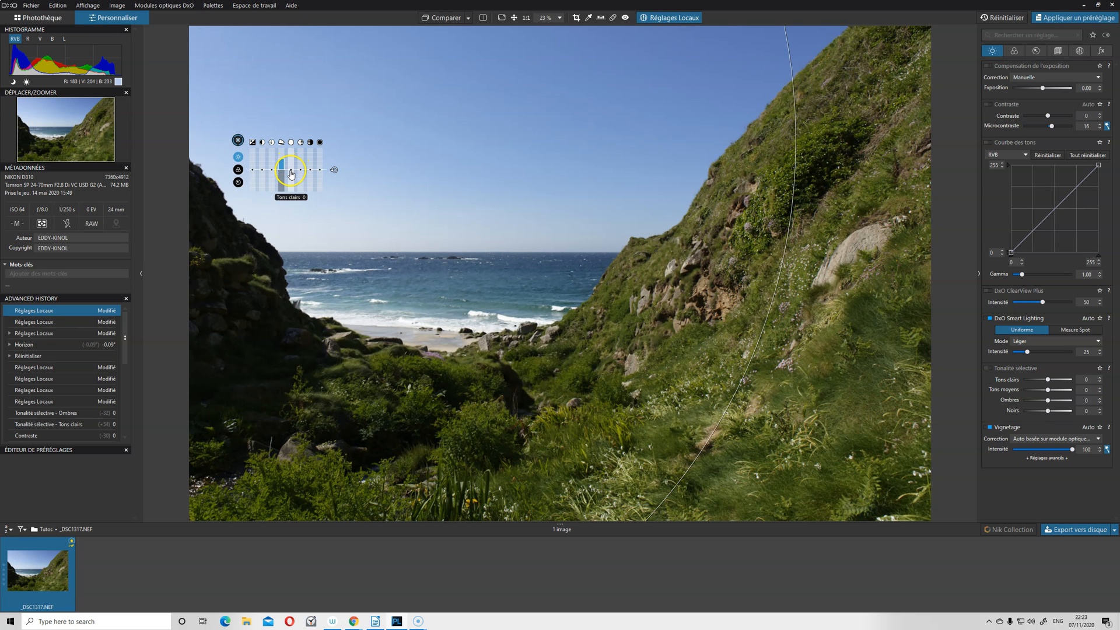
drag(291, 172, 291, 179)
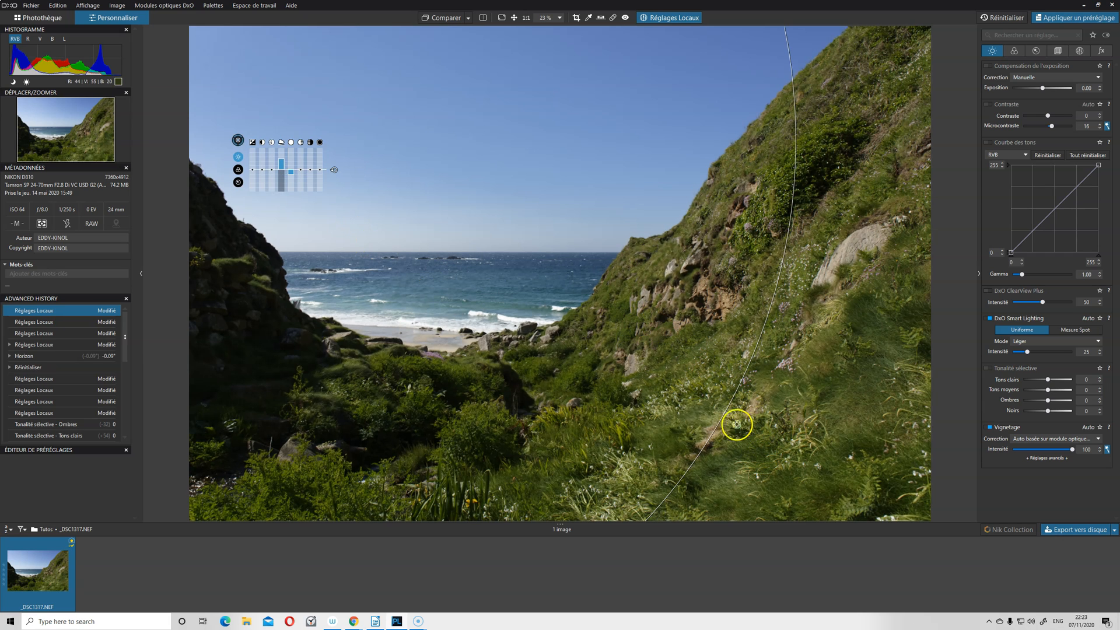
Shrink the control point's area of influence, refine its placement over the left side of the sky, and finish the local adjustments.
drag(722, 417, 274, 318)
drag(238, 140, 301, 228)
click(250, 158)
click(262, 191)
click(282, 127)
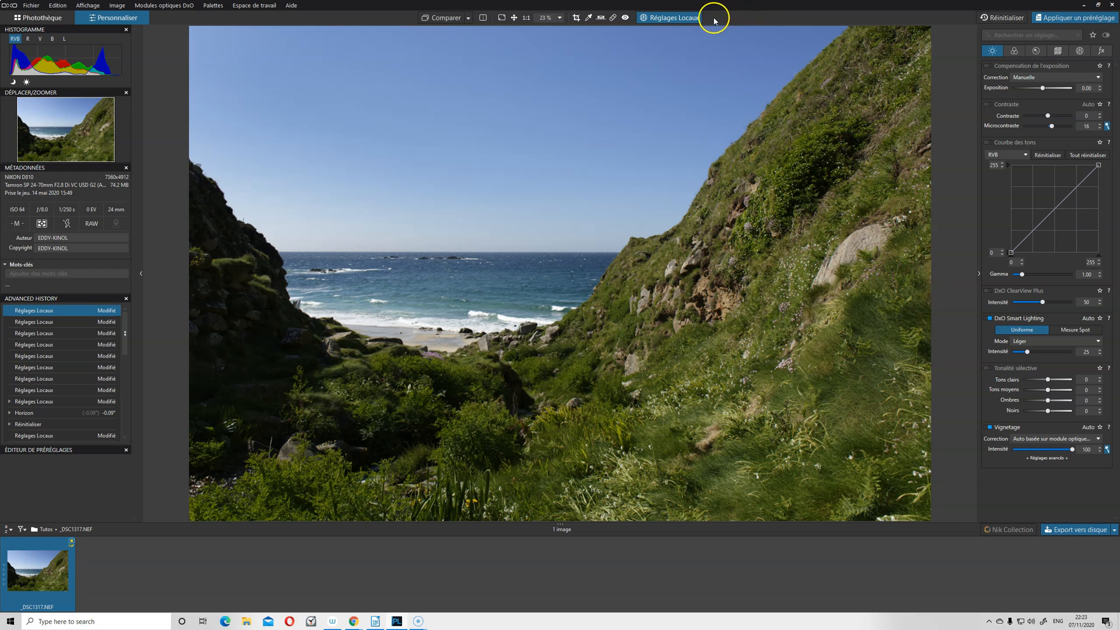
click(676, 18)
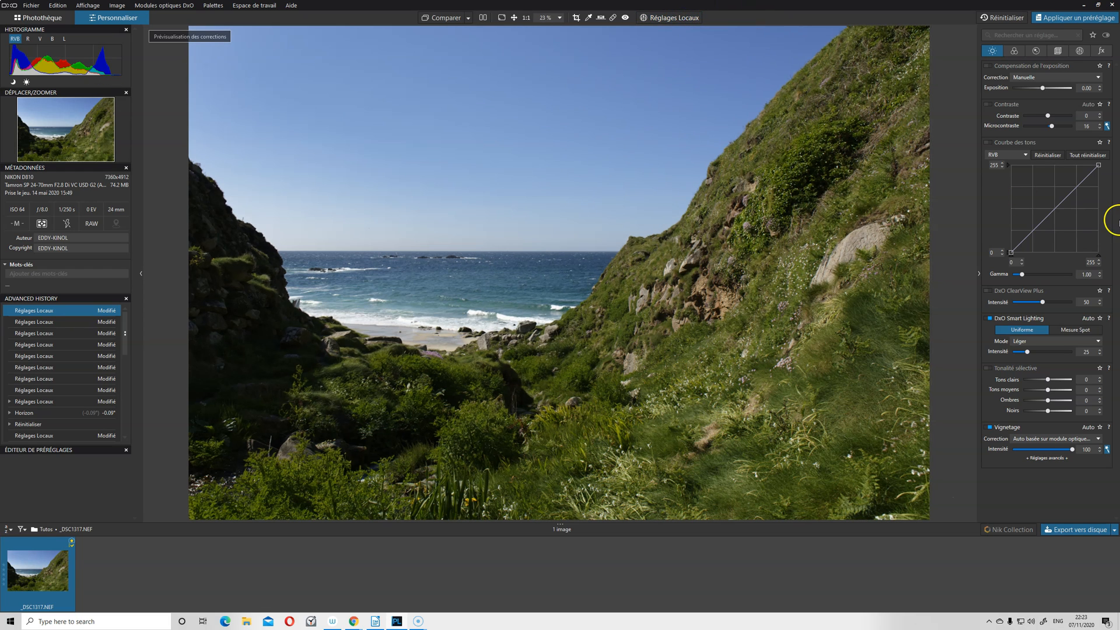
Hide and show the control point's correction to compare the sky with and without it.
click(1080, 51)
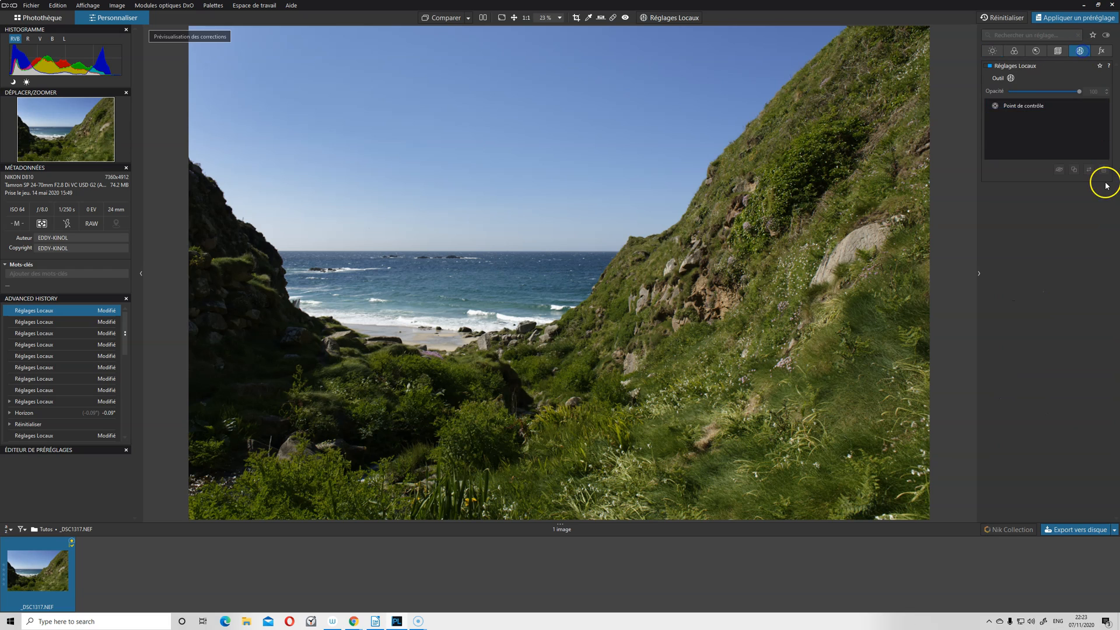
click(1015, 106)
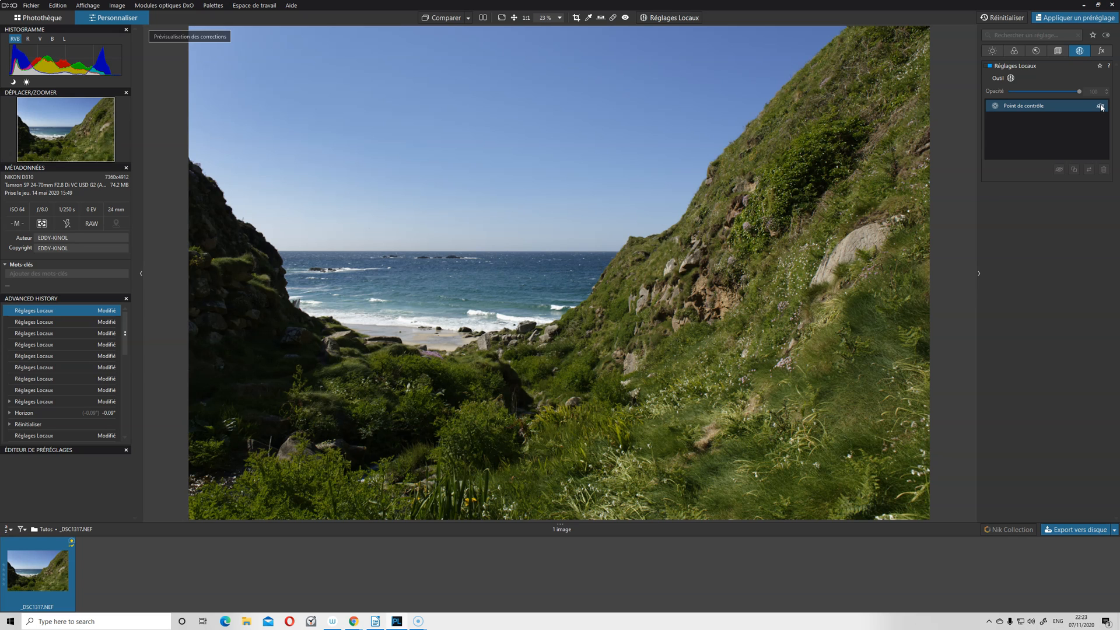
click(1100, 106)
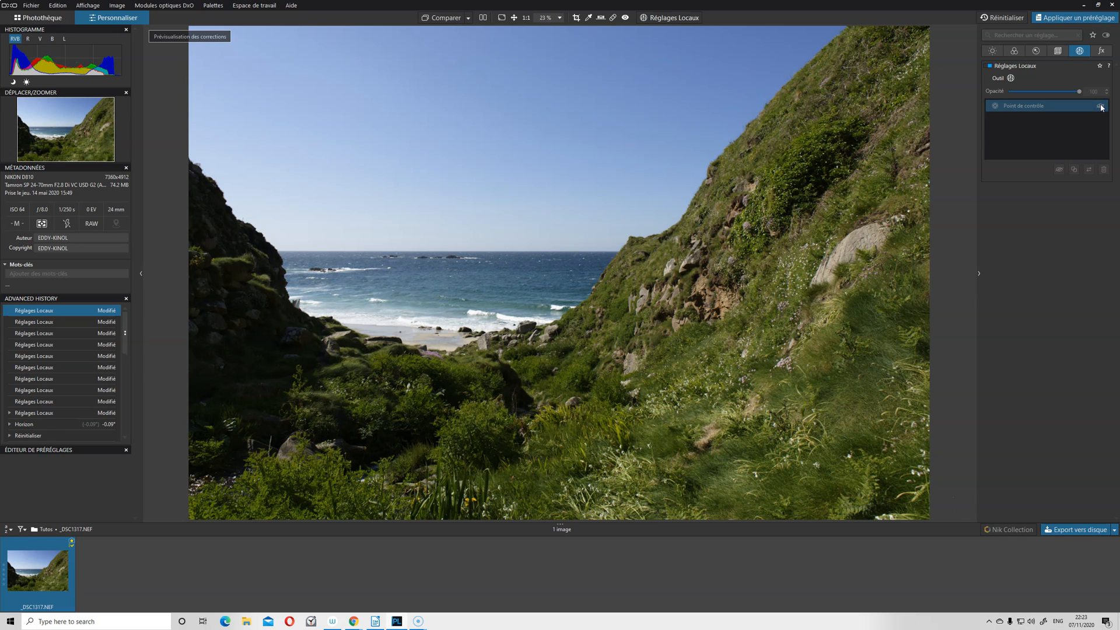
click(1101, 106)
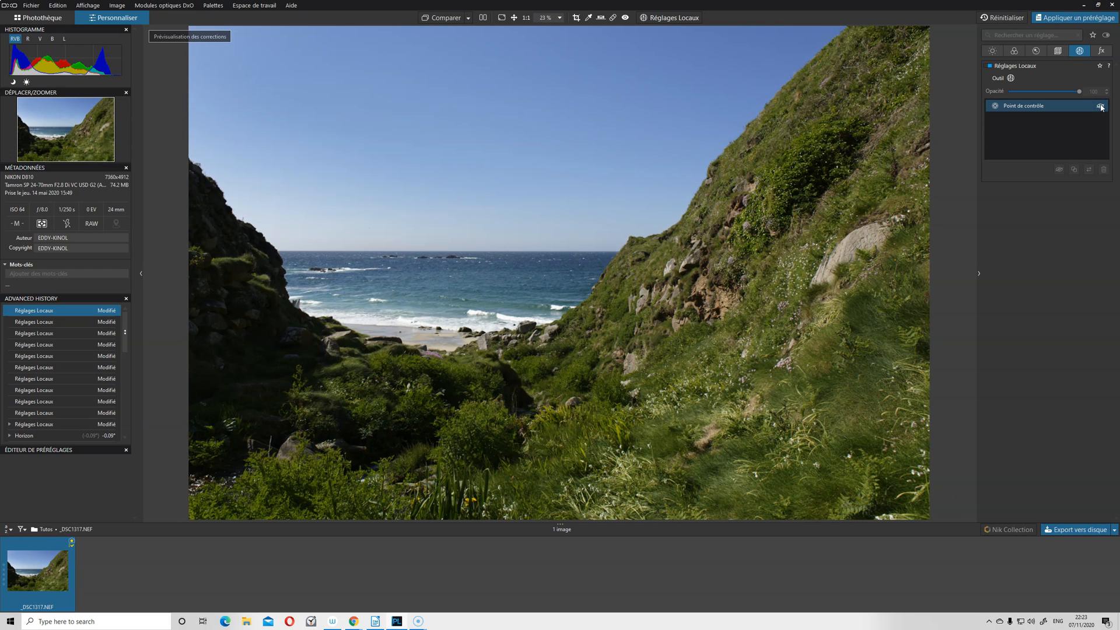
click(1100, 106)
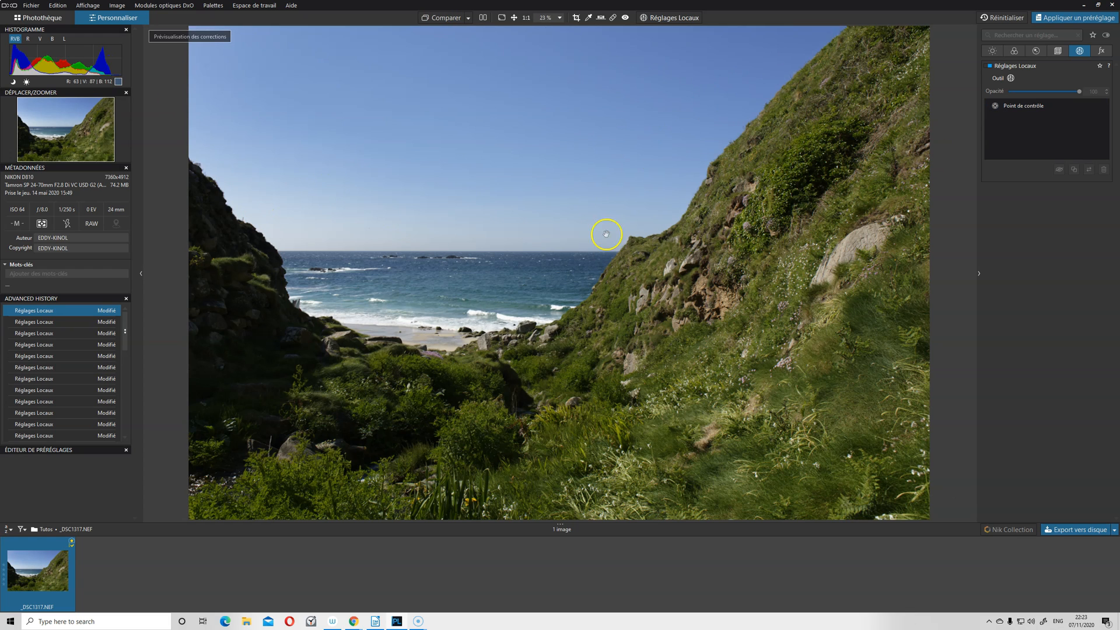
Compare the photo in full screen with the control point enabled and disabled, leaving the correction enabled.
click(498, 23)
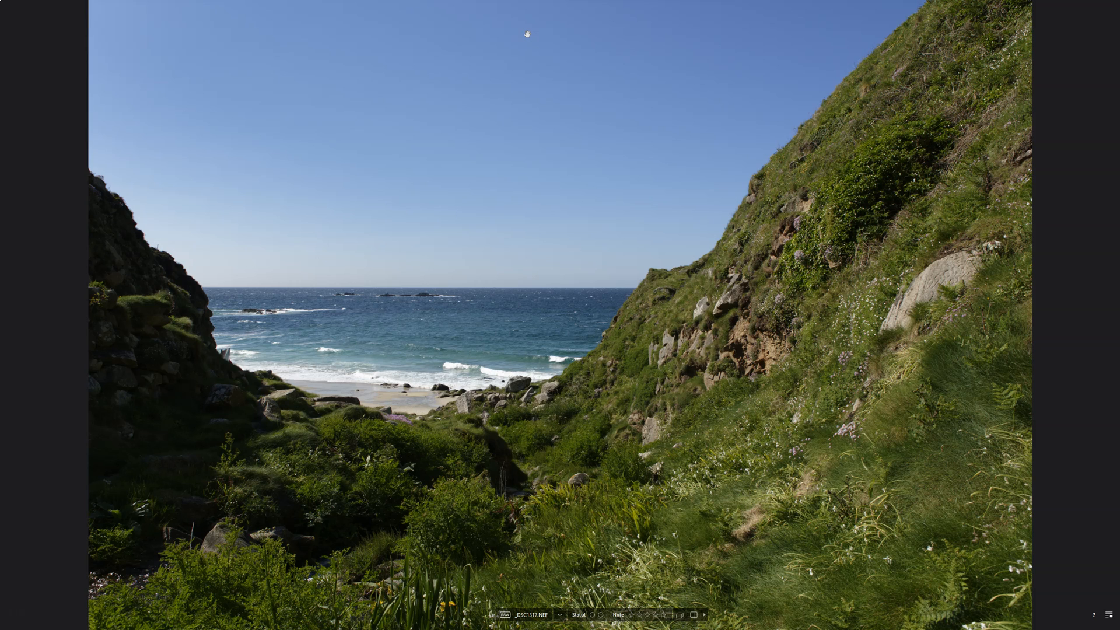
key(Escape)
mouse_move(1071, 107)
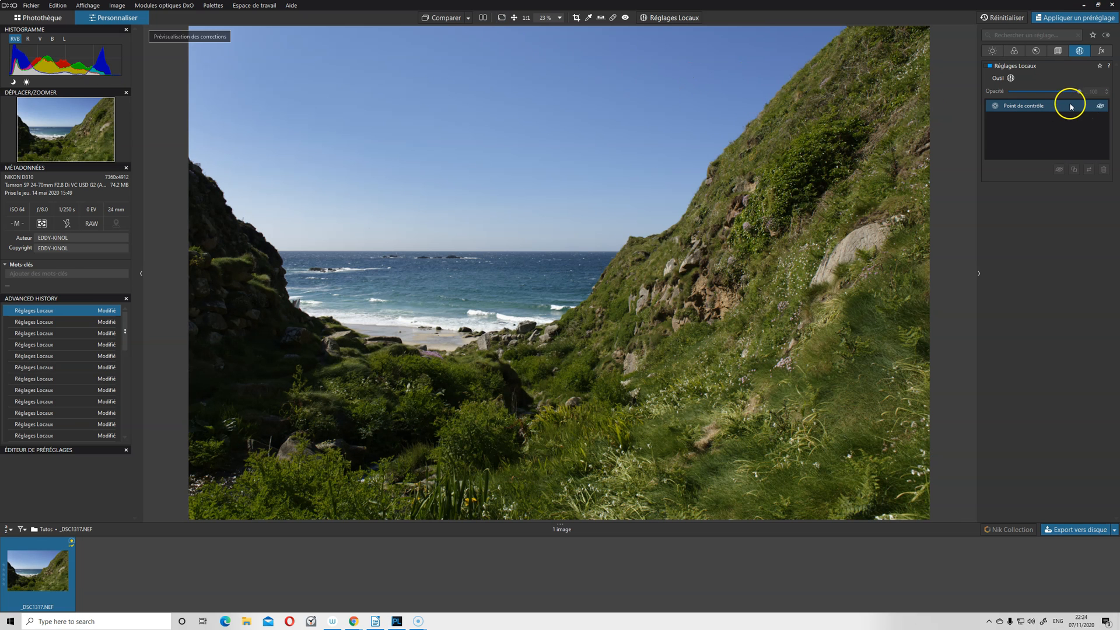
click(1101, 108)
click(502, 18)
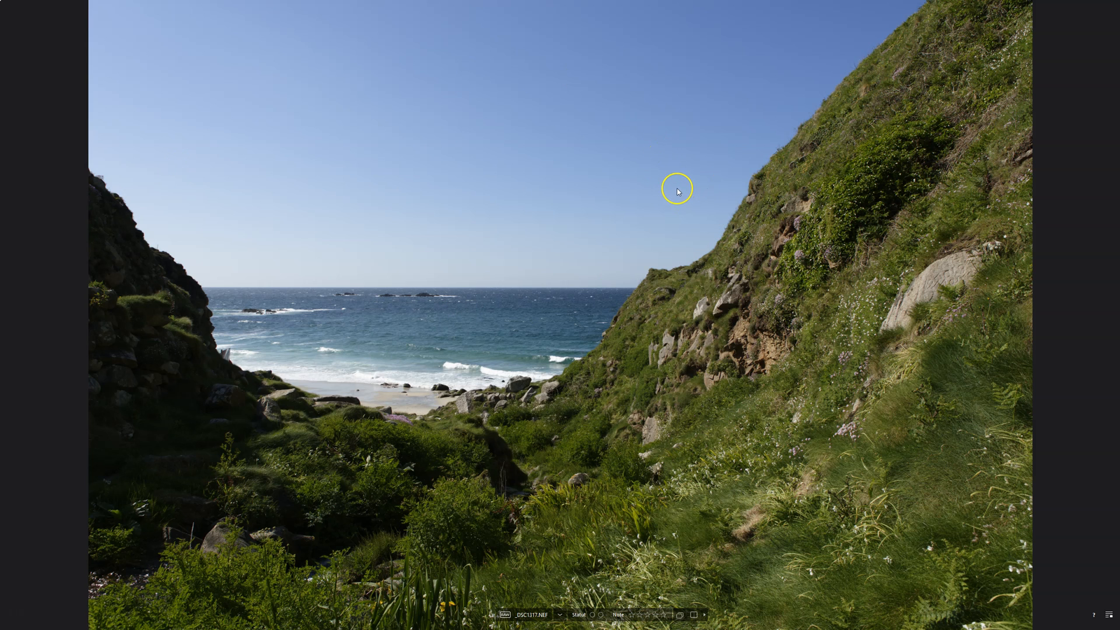
key(Escape)
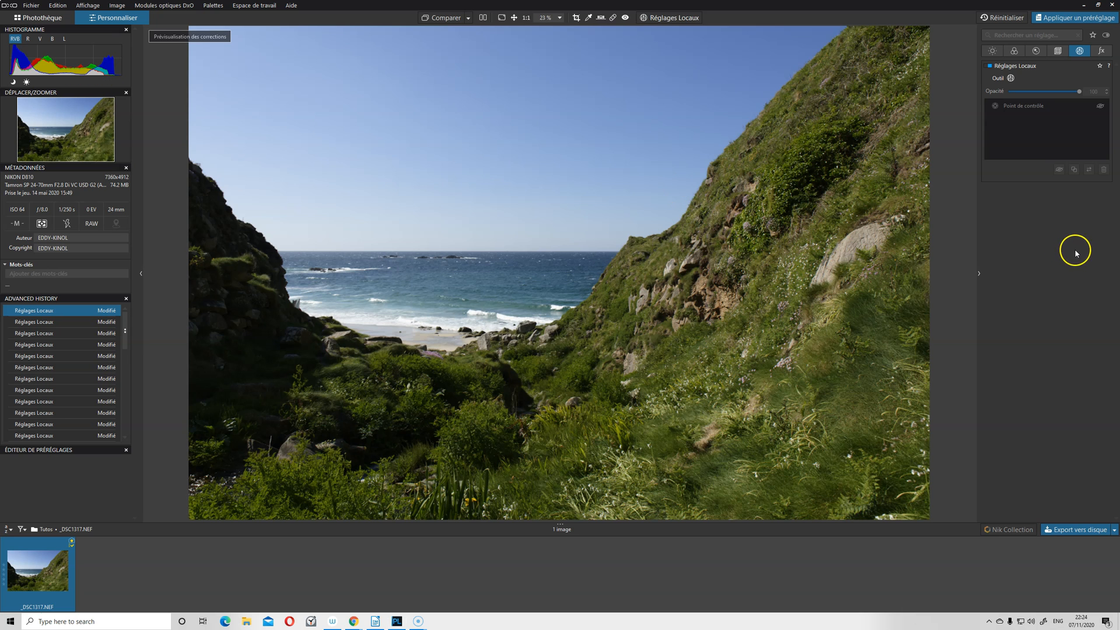
click(1097, 106)
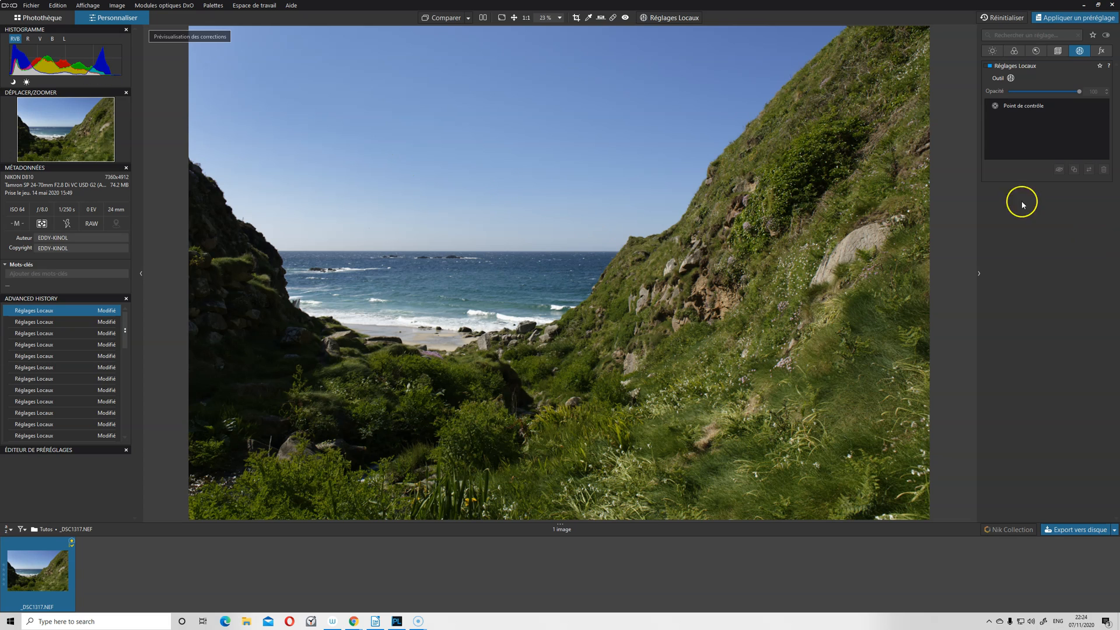
Target the TSL blue channel at the sky by sampling its colour on the pale left side.
click(993, 51)
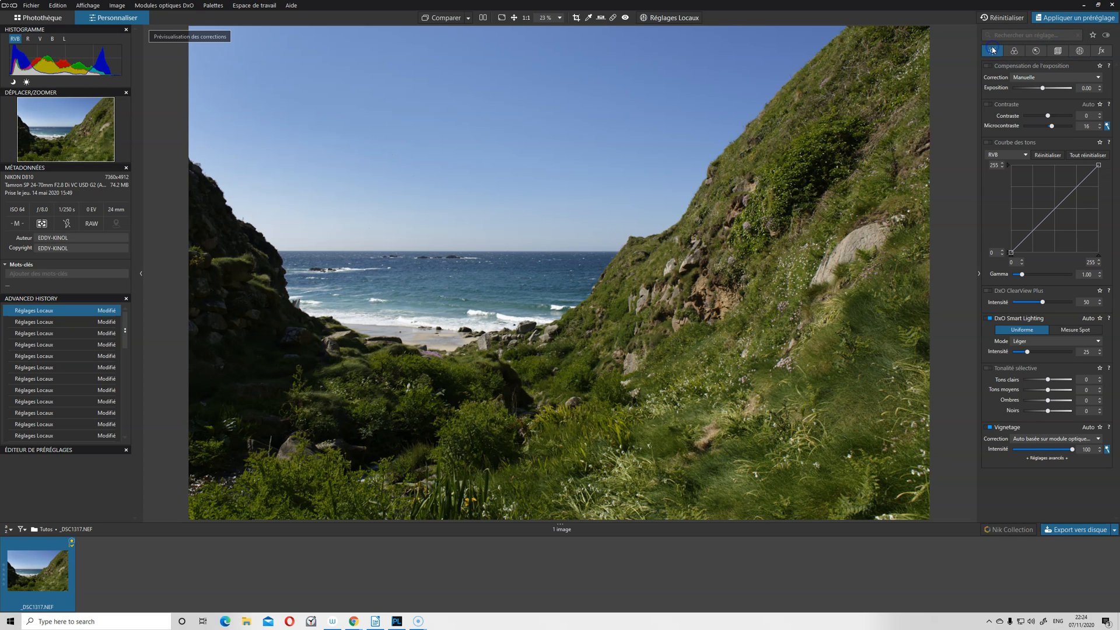
click(1013, 50)
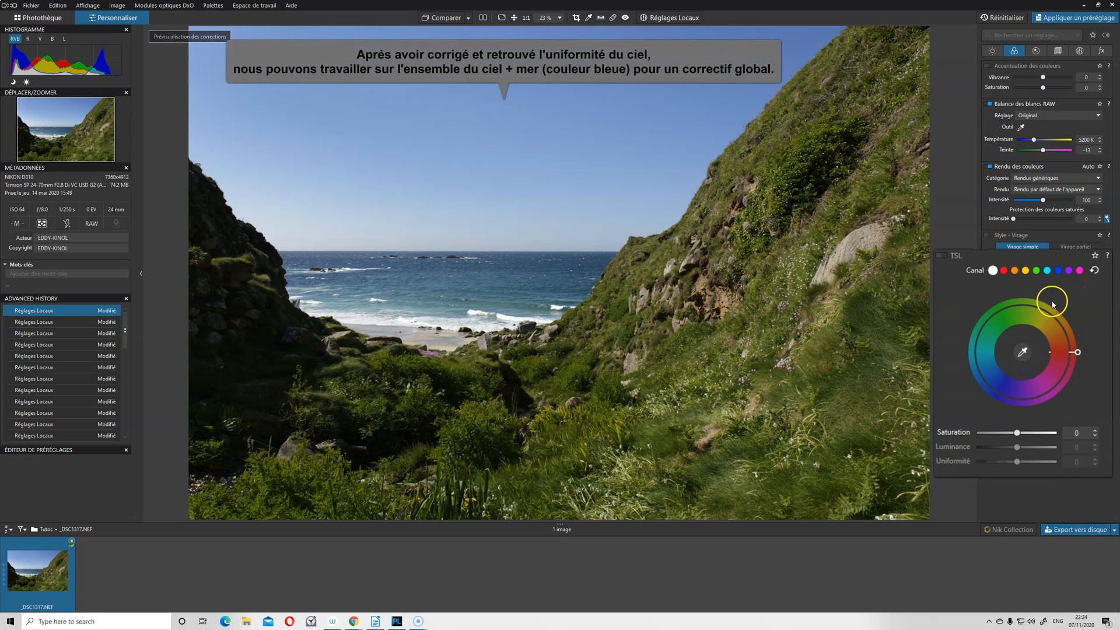
click(1058, 270)
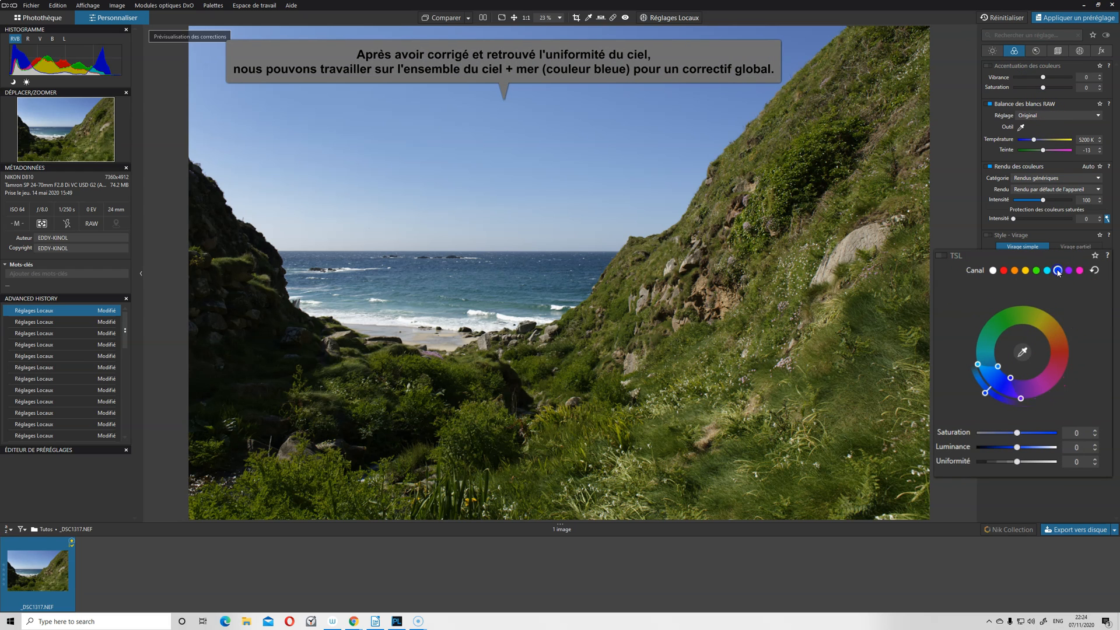
click(1022, 352)
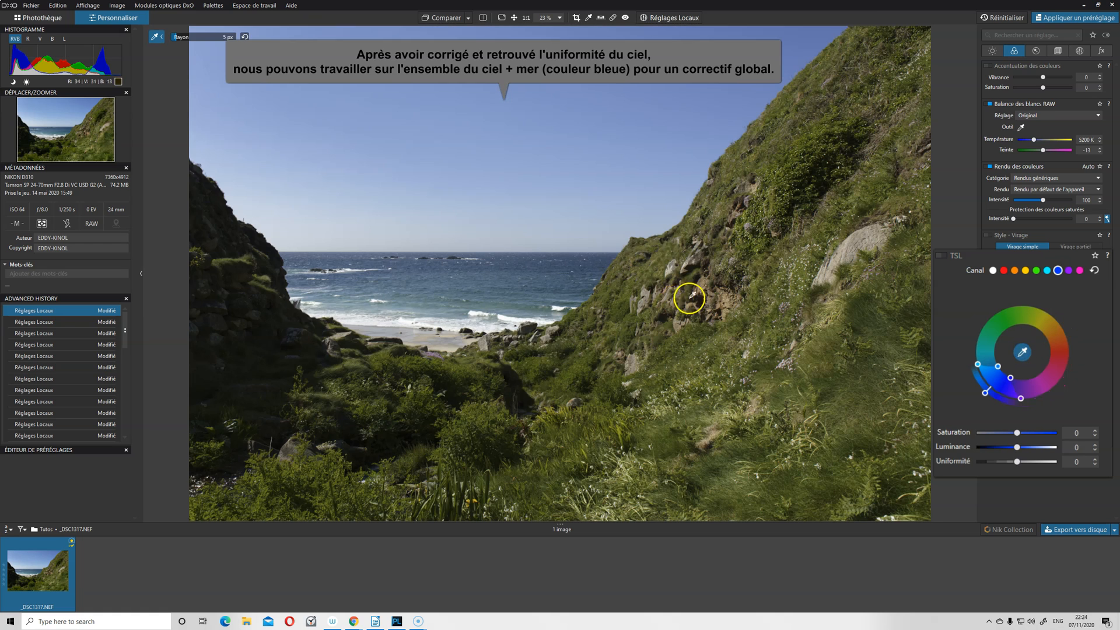
click(262, 159)
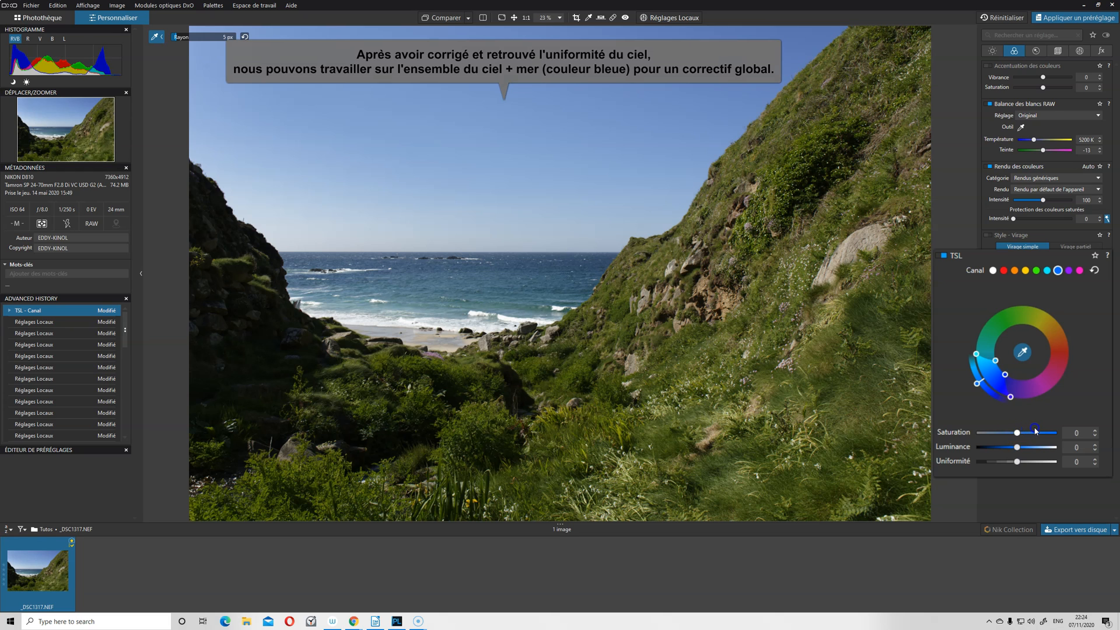
Set the TSL blue channel's saturation to 42 and its luminance to -23, and release the colour picker.
drag(1018, 433, 1023, 434)
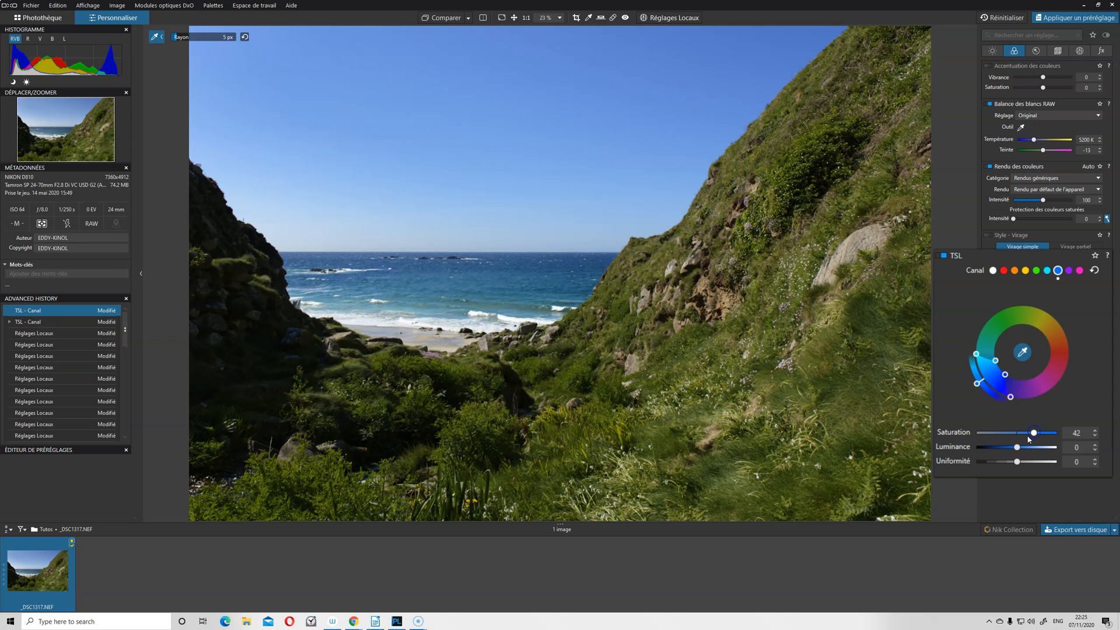
drag(1016, 448, 1009, 450)
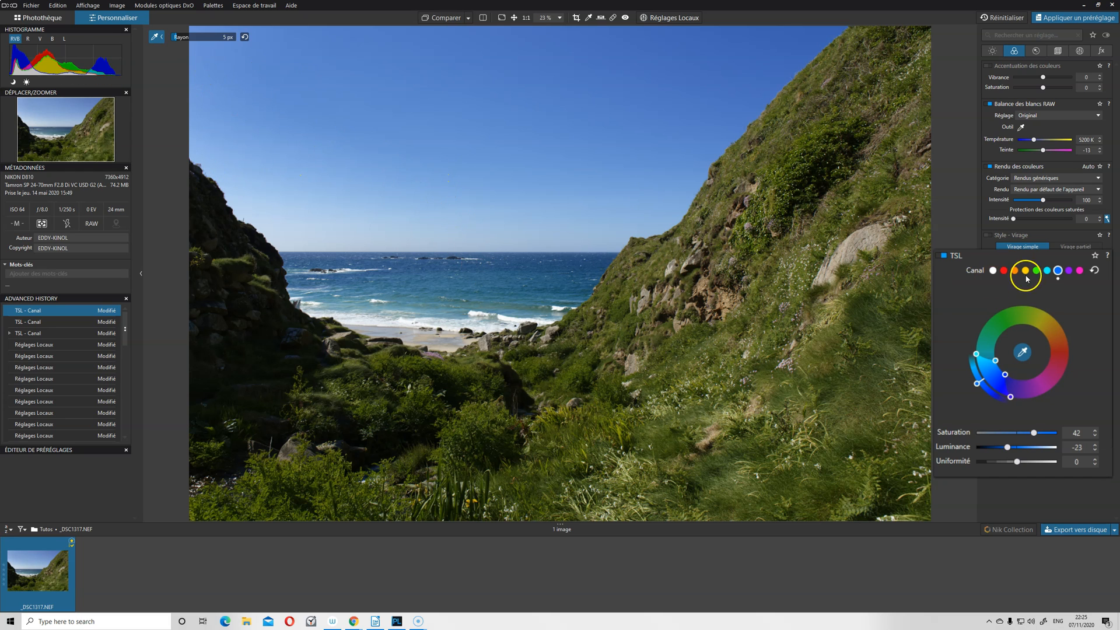
click(1031, 352)
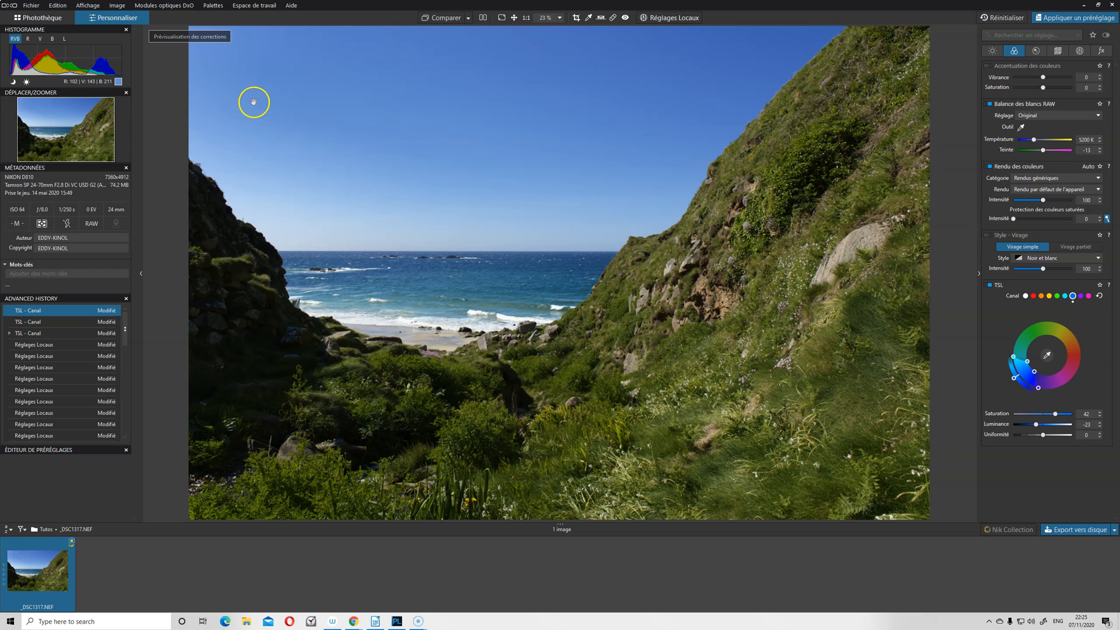
Use the Repair tool to remove the blemishes in the upper part of the sky at 100 % zoom.
scroll(206, 65, up, 3)
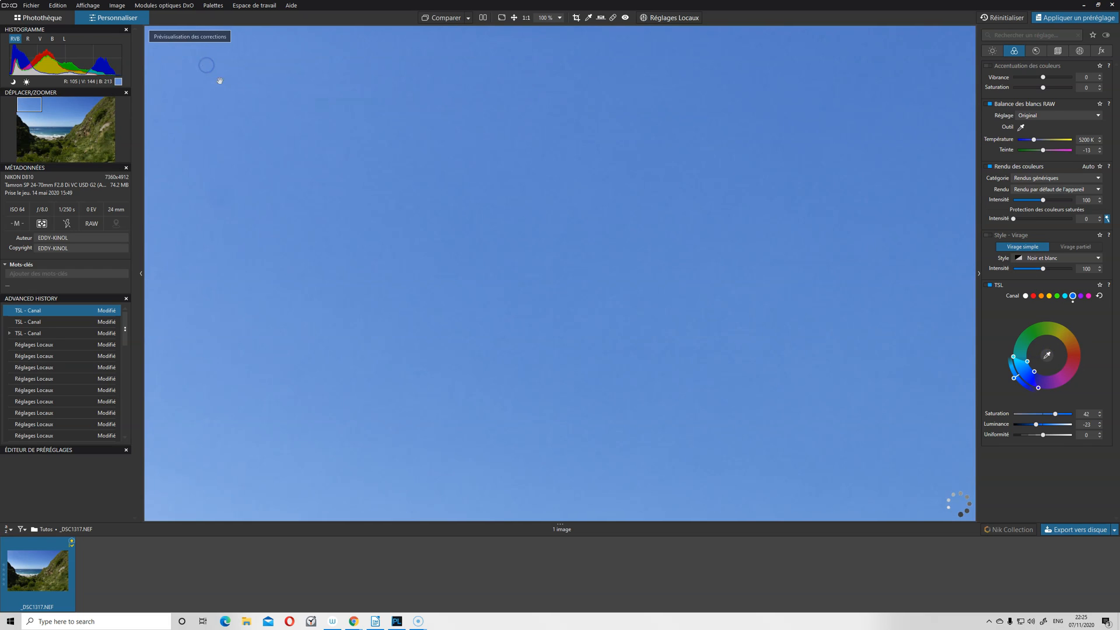
click(611, 18)
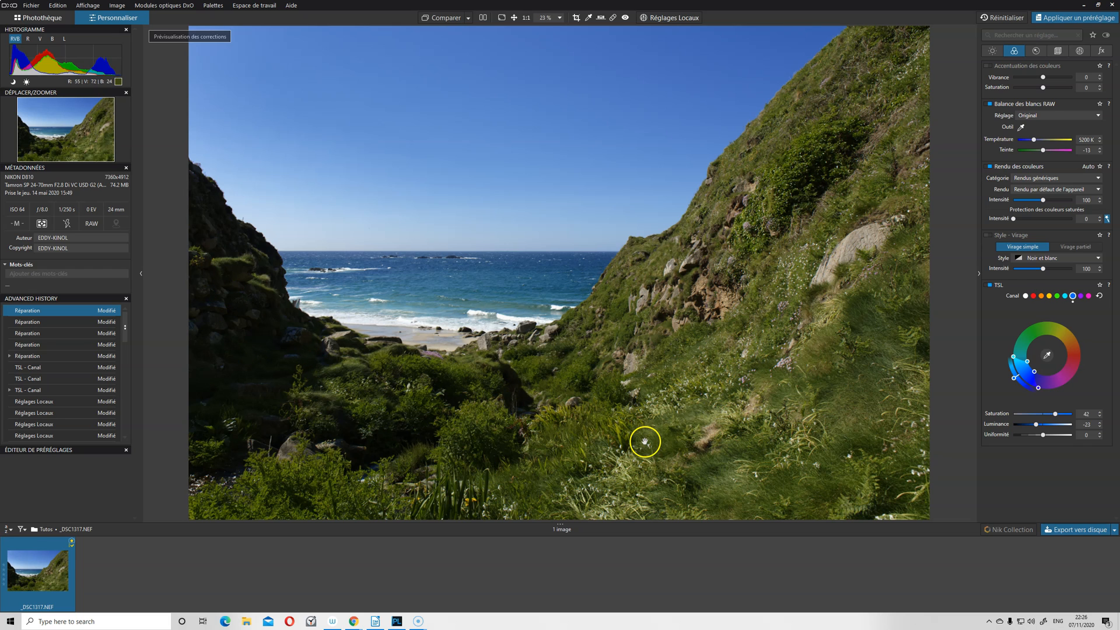
Set the TSL blue channel's luminance to -10.
drag(1080, 284, 1037, 161)
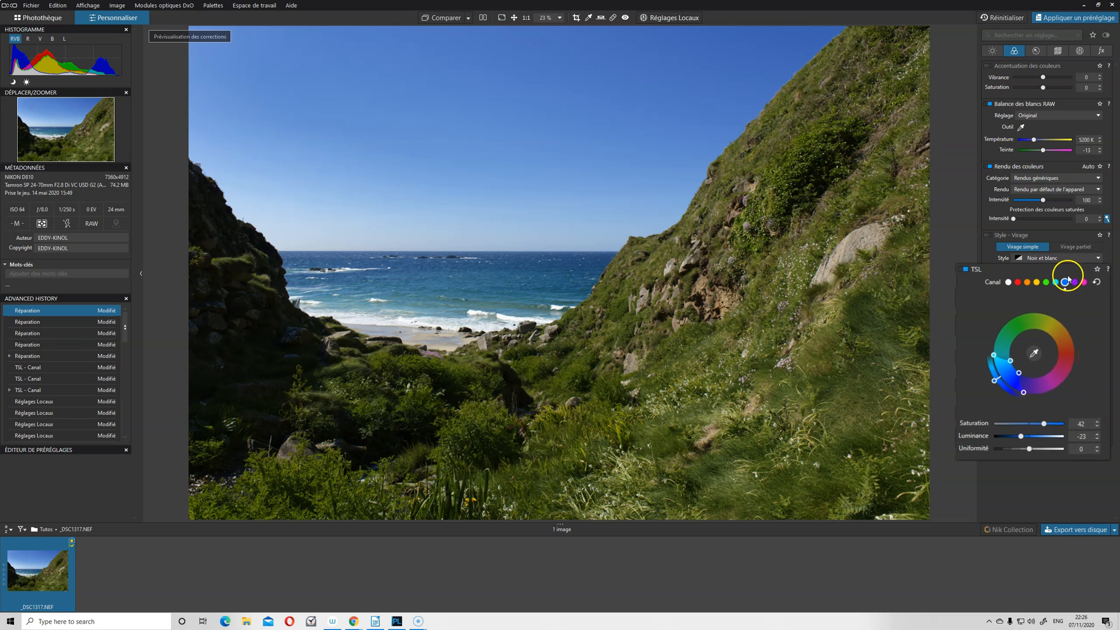
drag(1013, 447, 1016, 445)
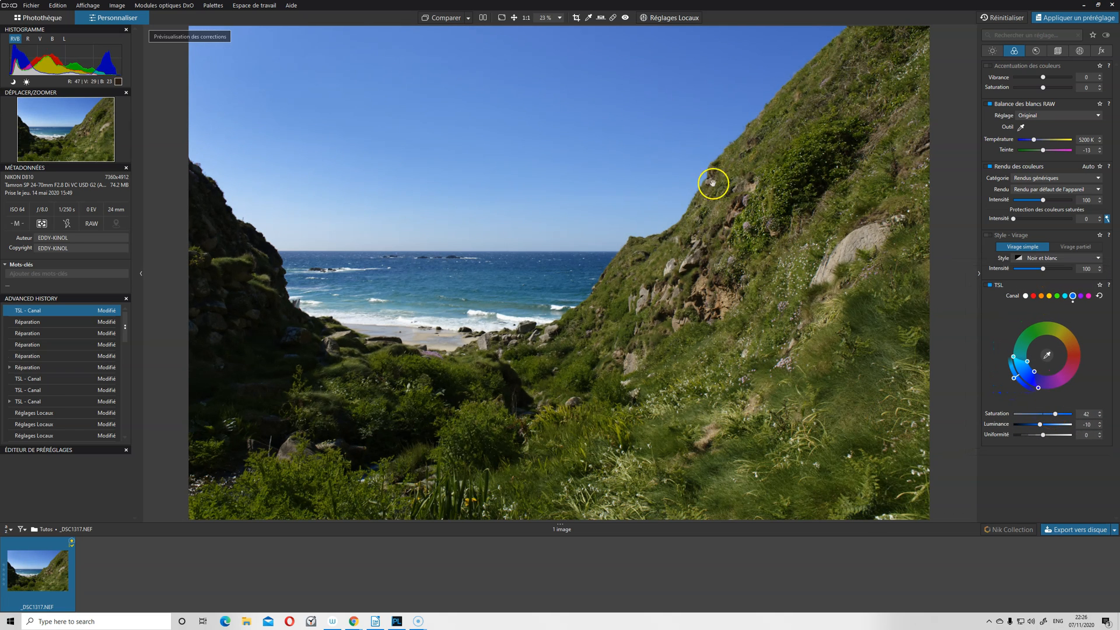
Set the selective tonality's Ombres to 32 and compare the photo with this correction off and on.
click(992, 51)
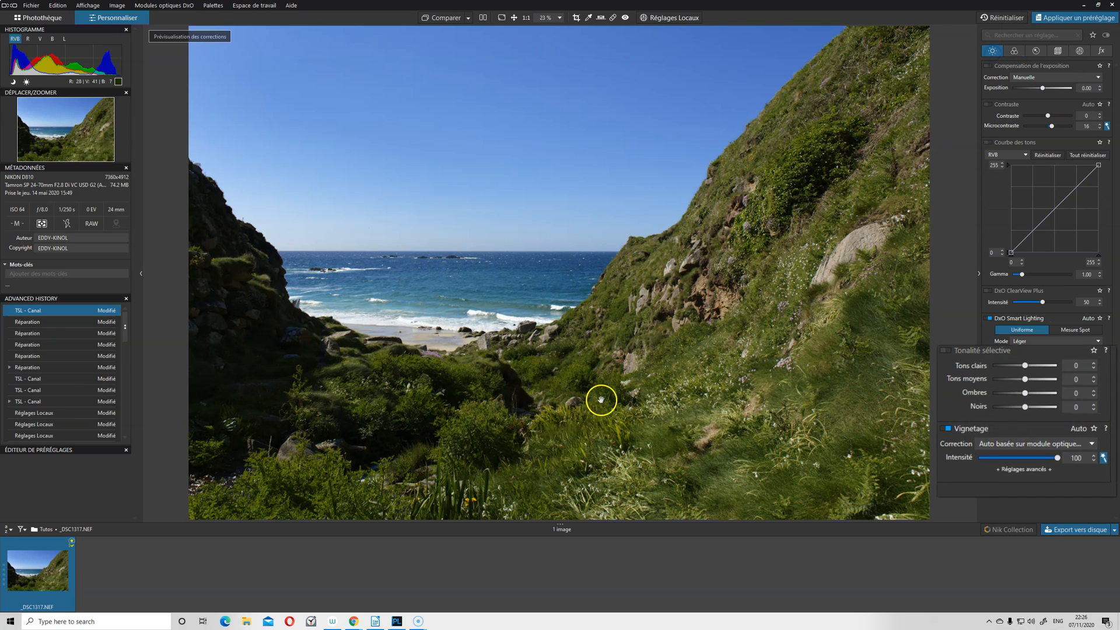
drag(1025, 392, 1036, 394)
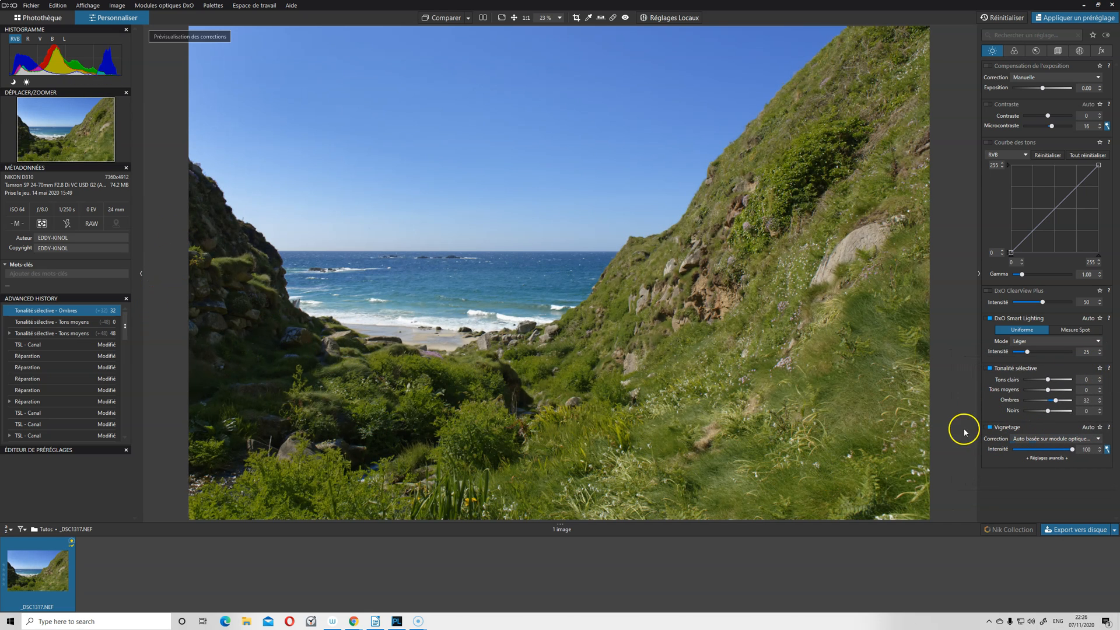
click(990, 368)
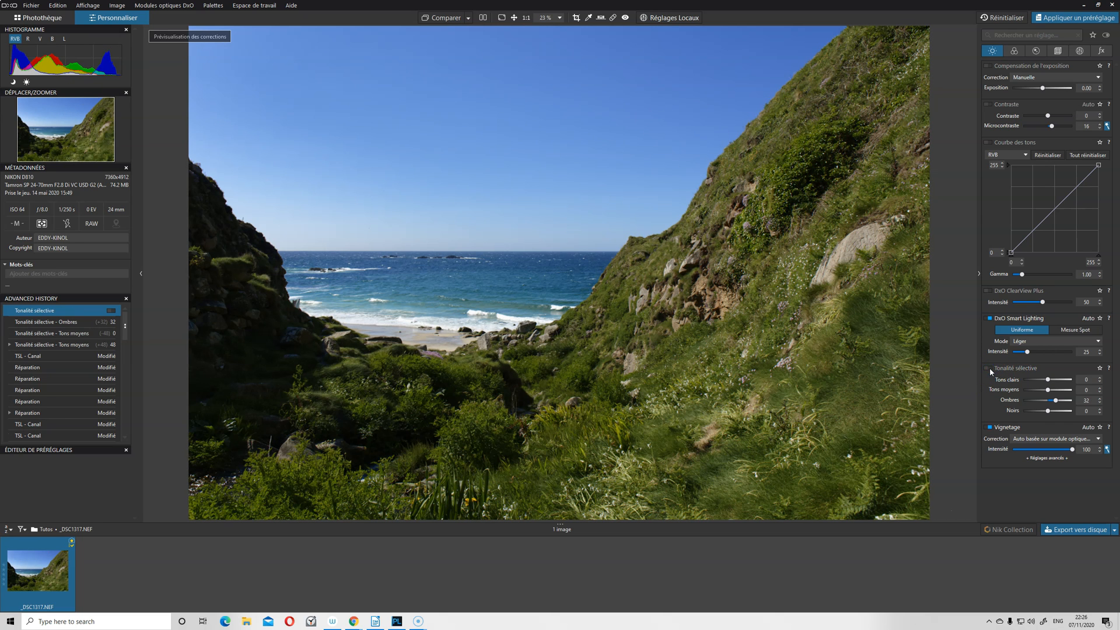
click(990, 367)
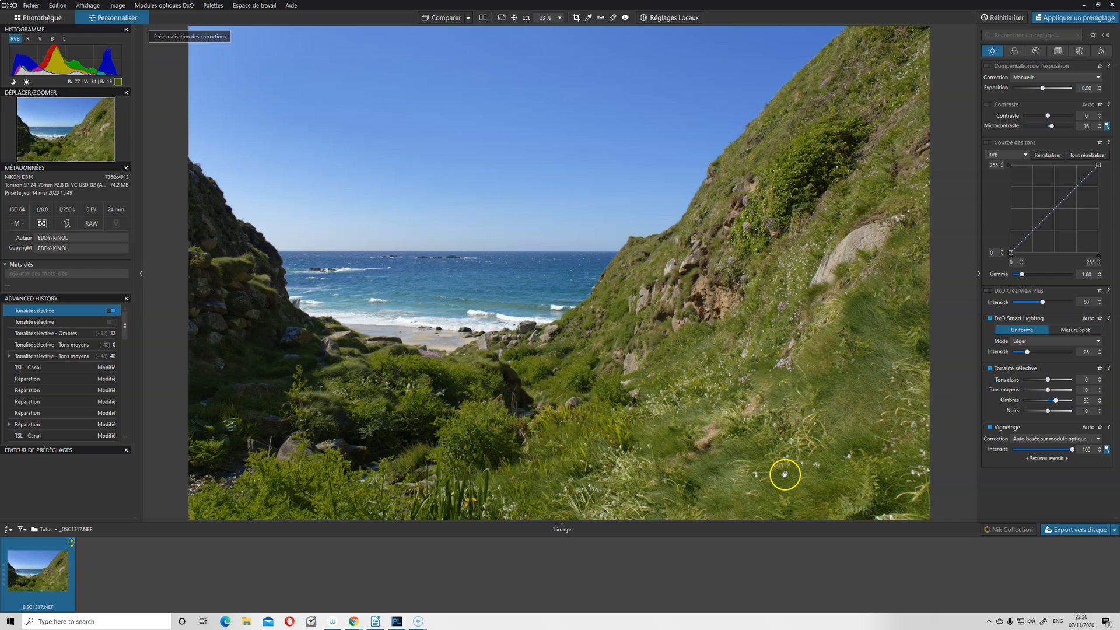
Compare the edited photo in full screen with the _DSC1317_DxO.tif version.
click(500, 19)
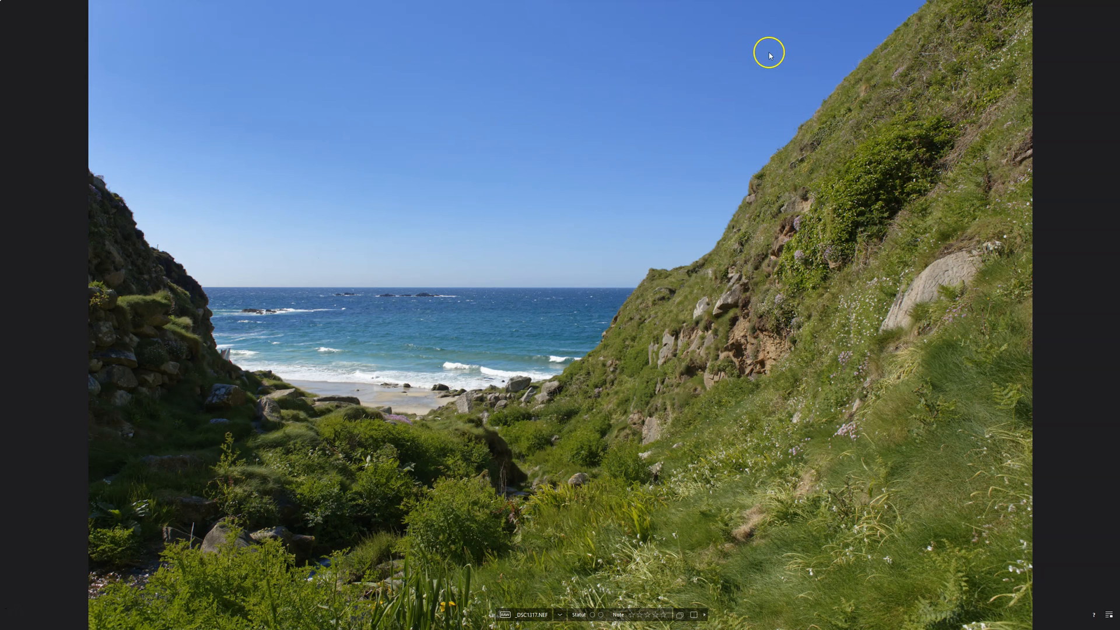
key(Right)
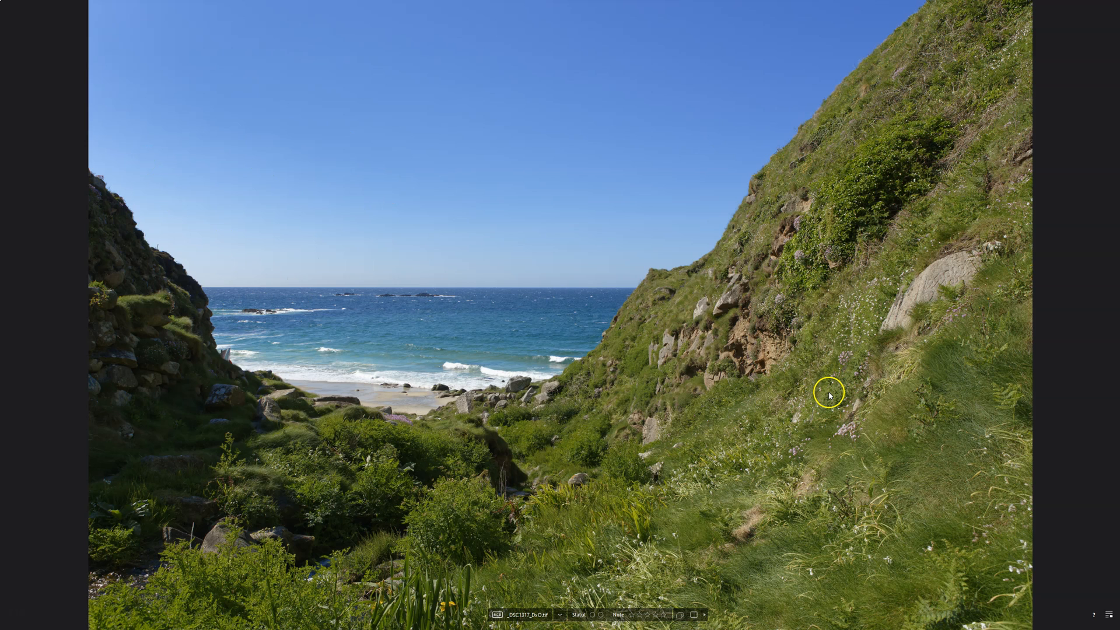